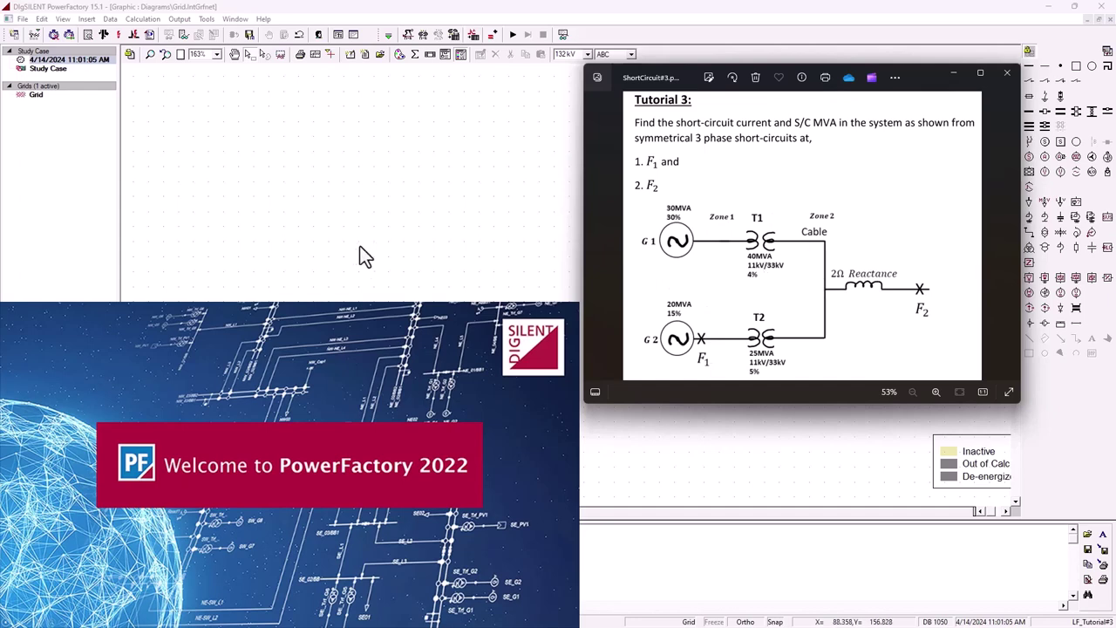
Place four busbars on the Grid diagram: two side by side near the top, one mid-canvas, one near the bottom
{"action": "left_click", "coordinate": [520, 228]}
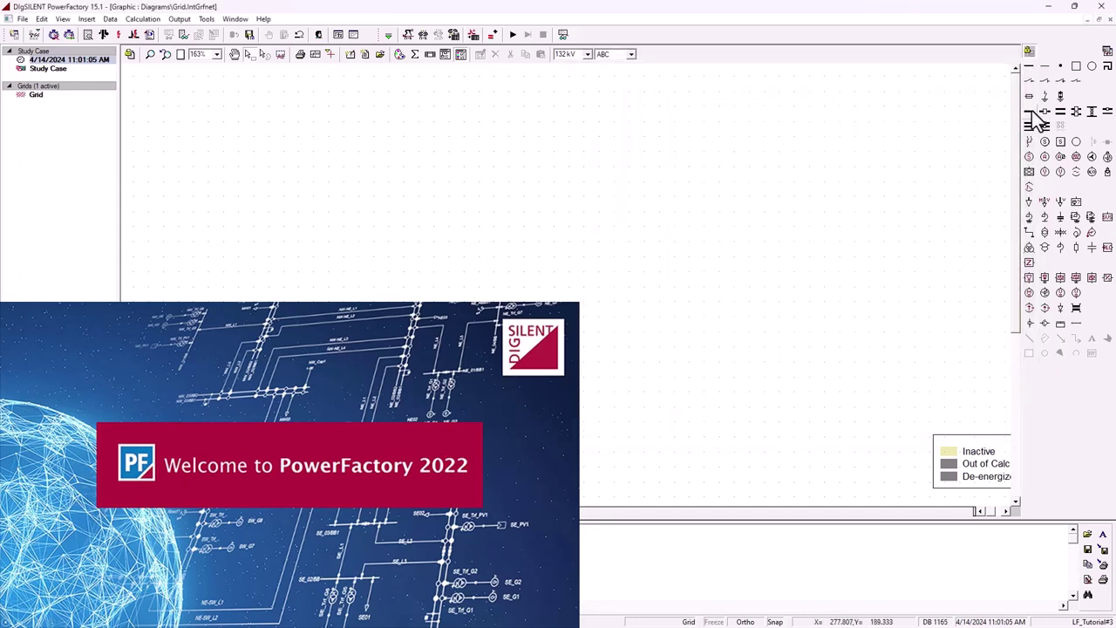
{"action": "left_click", "coordinate": [241, 182]}
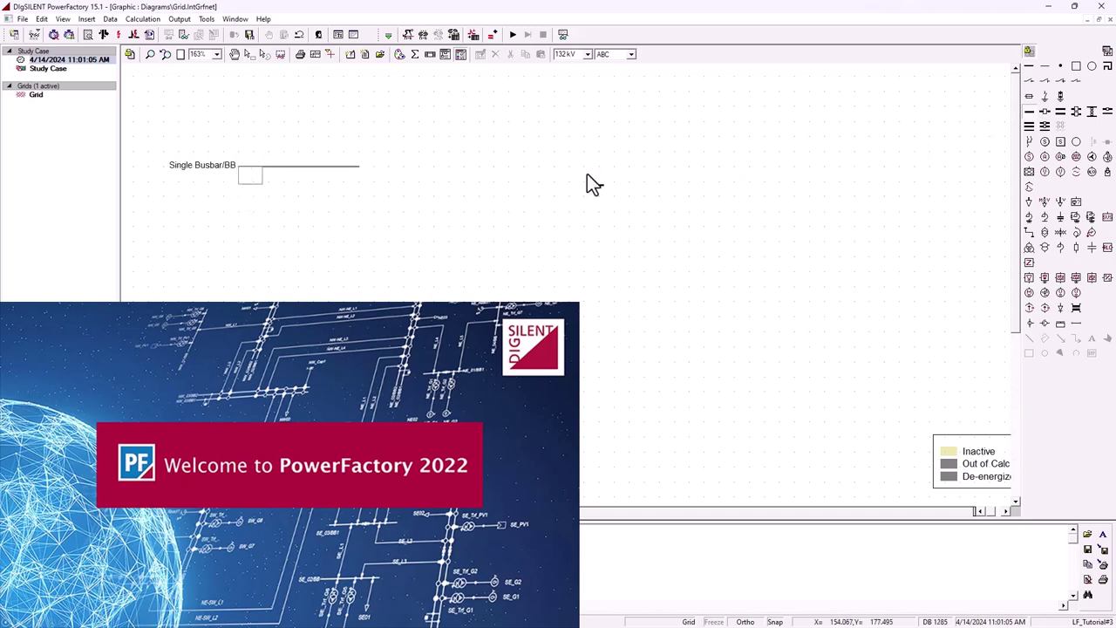
{"action": "left_click", "coordinate": [526, 167]}
{"action": "left_click", "coordinate": [364, 331]}
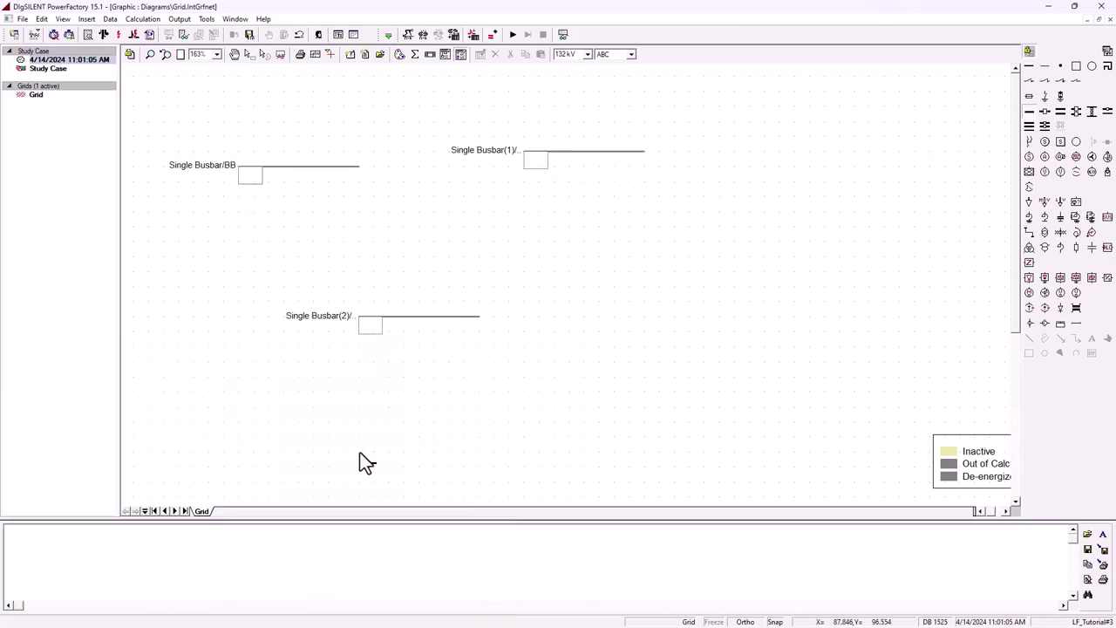
{"action": "left_click", "coordinate": [361, 462]}
{"action": "left_click", "coordinate": [185, 163]}
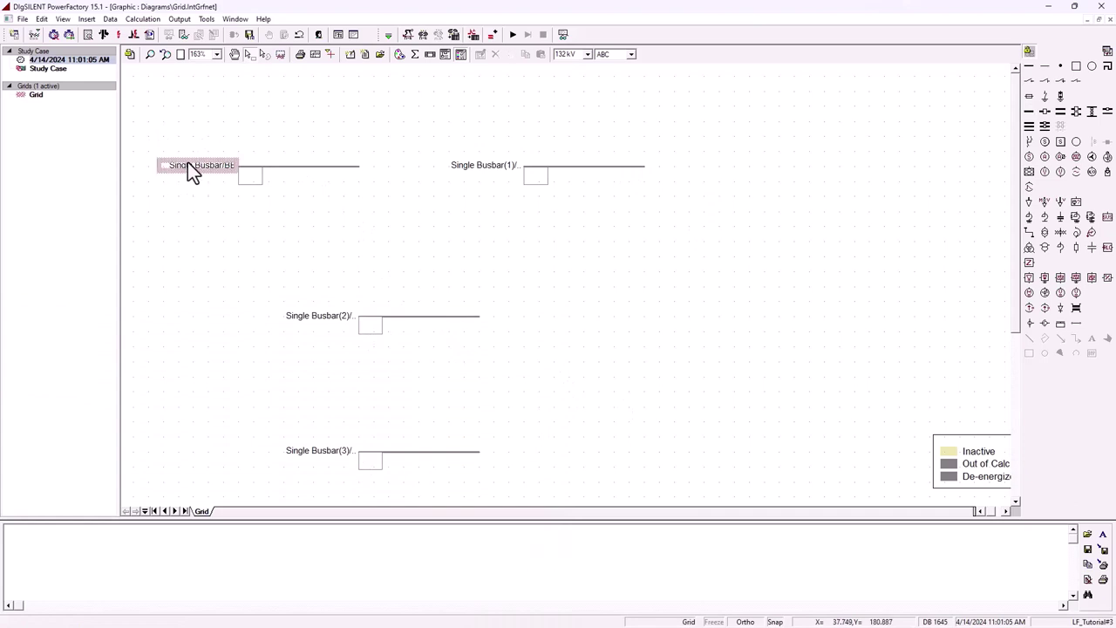
Rename the first busbar's substation to BB1
{"action": "double_click", "coordinate": [217, 165]}
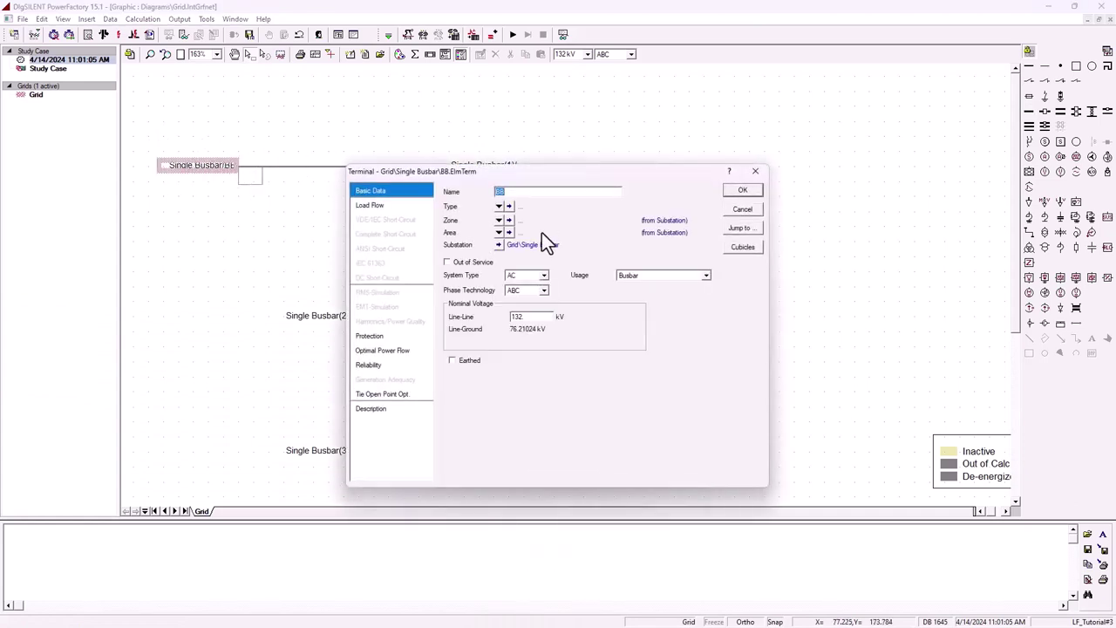
{"action": "left_click", "coordinate": [500, 245]}
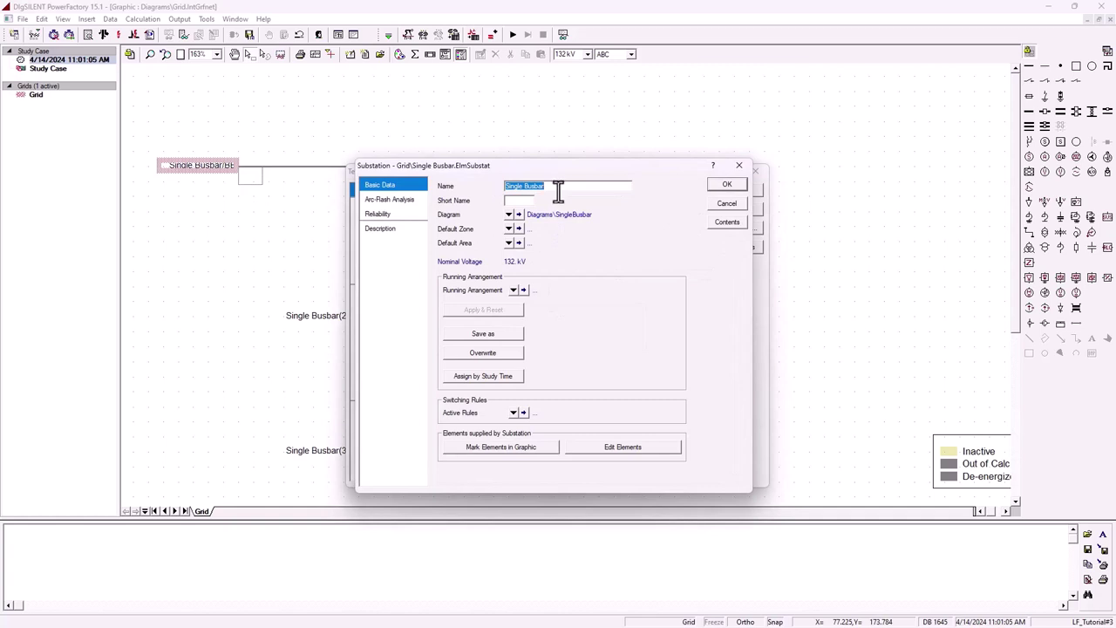
{"action": "left_click", "coordinate": [731, 189]}
{"action": "left_click", "coordinate": [737, 190]}
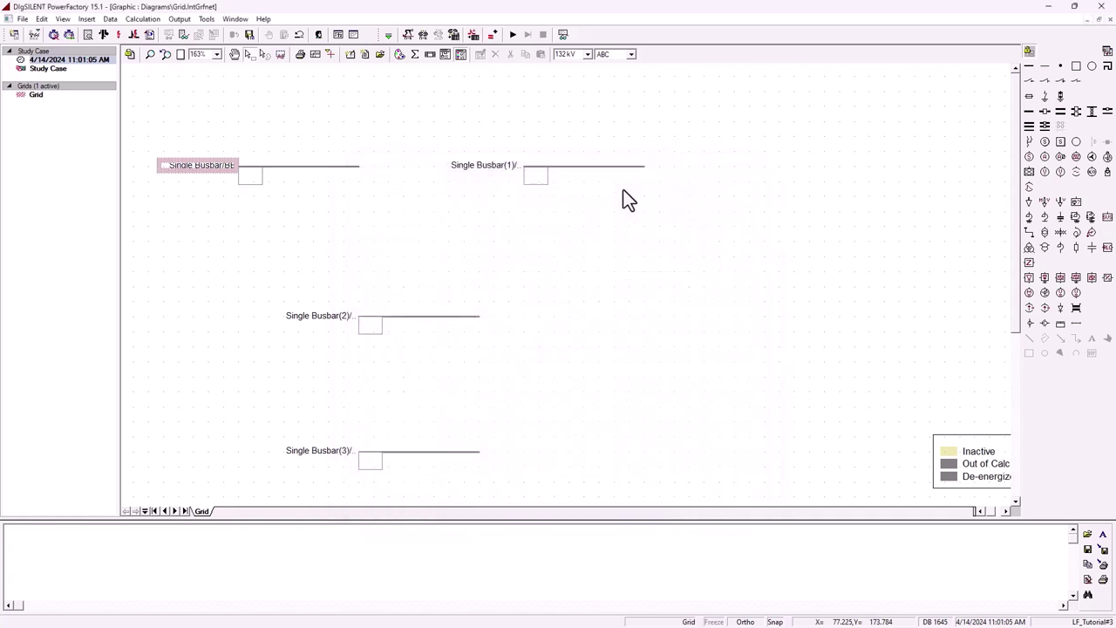
Rename the second busbar's substation to BB2
{"action": "double_click", "coordinate": [494, 166]}
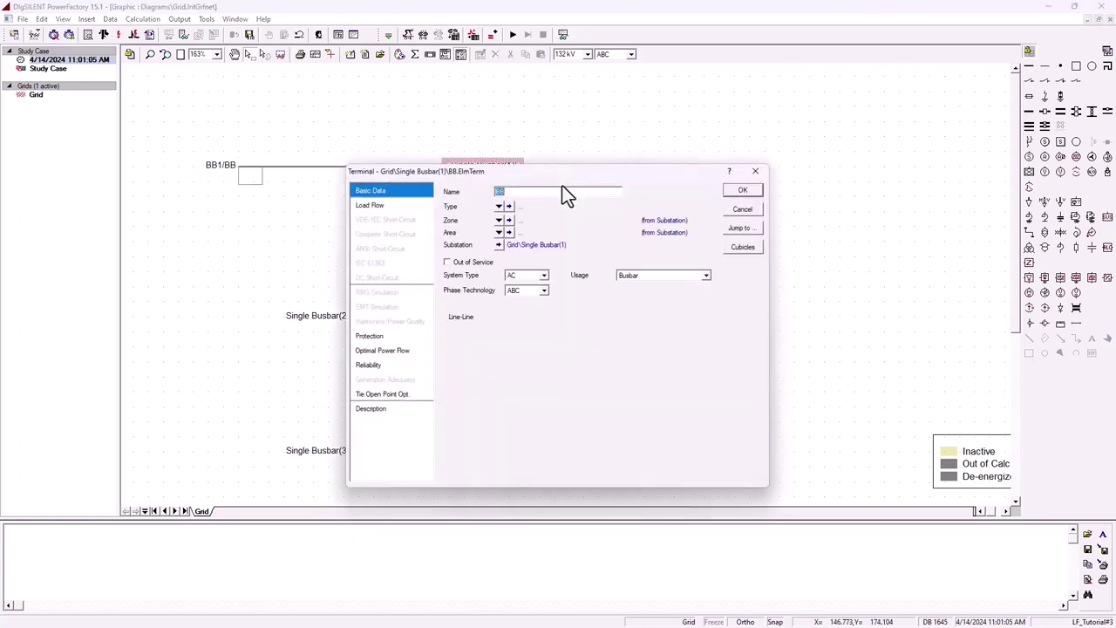
{"action": "left_click", "coordinate": [501, 246]}
{"action": "type", "text": "BB2"}
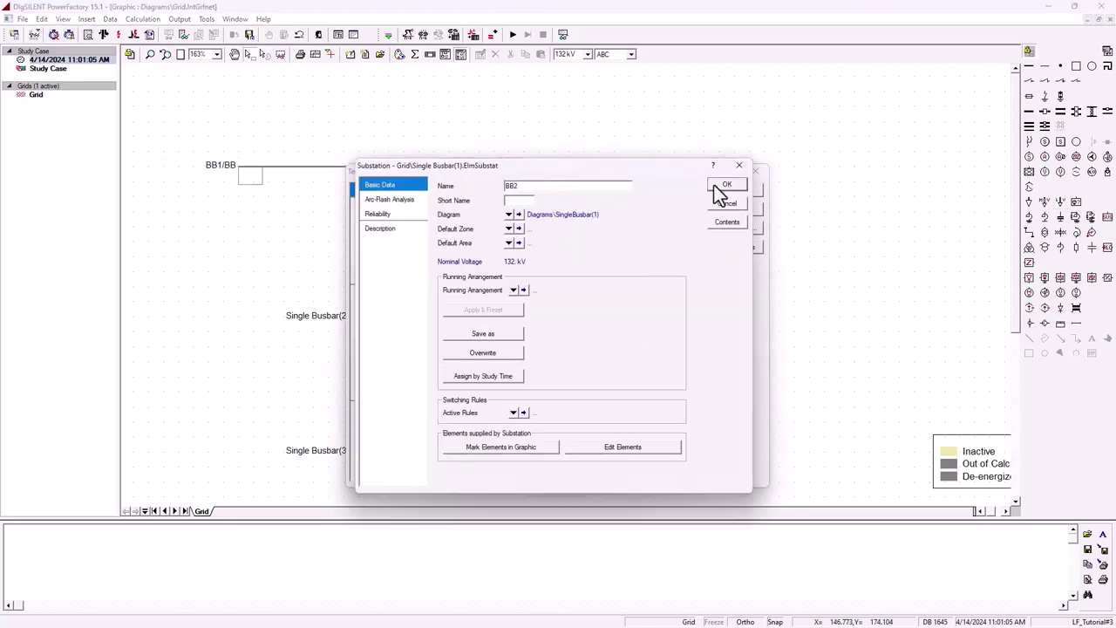
{"action": "left_click", "coordinate": [724, 187]}
{"action": "left_click", "coordinate": [737, 190]}
Rename the third busbar's substation to BB3
{"action": "double_click", "coordinate": [339, 319]}
{"action": "left_click", "coordinate": [500, 246]}
{"action": "type", "text": "BB3"}
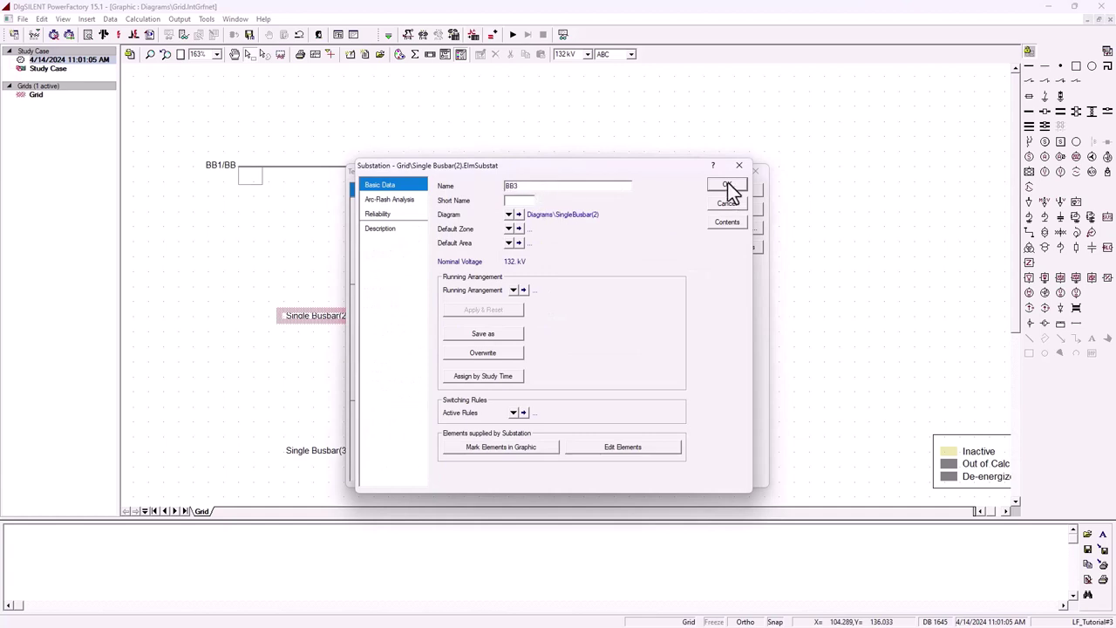
{"action": "left_click", "coordinate": [729, 186]}
{"action": "left_click", "coordinate": [737, 190]}
Rename the fourth busbar's substation to BB4
{"action": "double_click", "coordinate": [325, 451]}
{"action": "left_click", "coordinate": [501, 246]}
{"action": "type", "text": "BB4"}
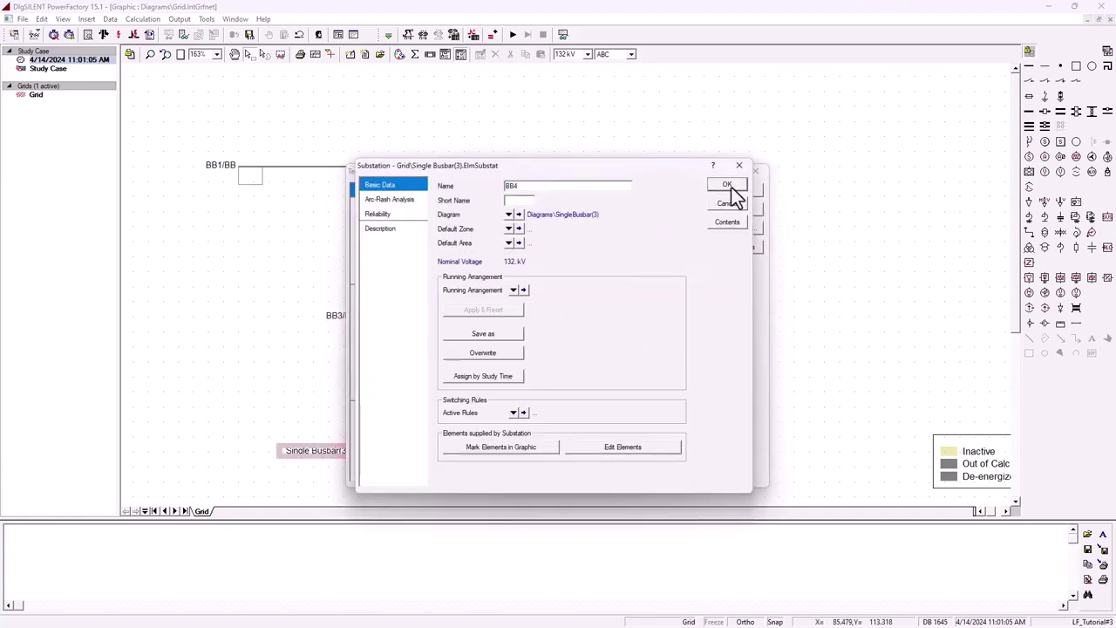
{"action": "left_click", "coordinate": [729, 187]}
{"action": "left_click", "coordinate": [737, 190]}
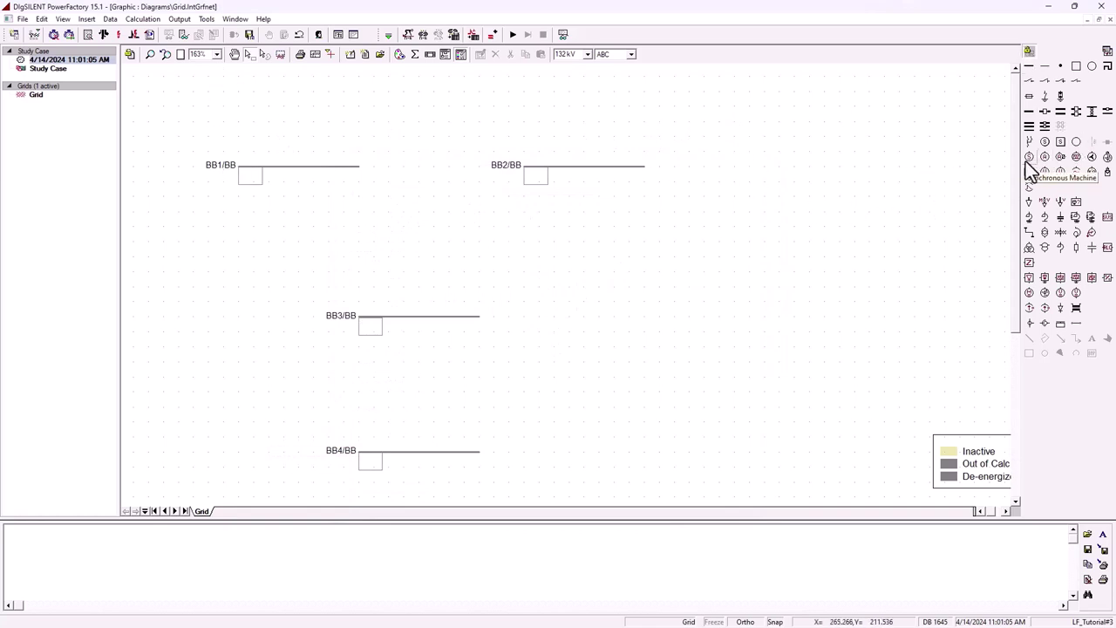
Place synchronous generators above BB1 and BB2, each connected to bay 1 of its busbar
{"action": "left_click", "coordinate": [297, 97]}
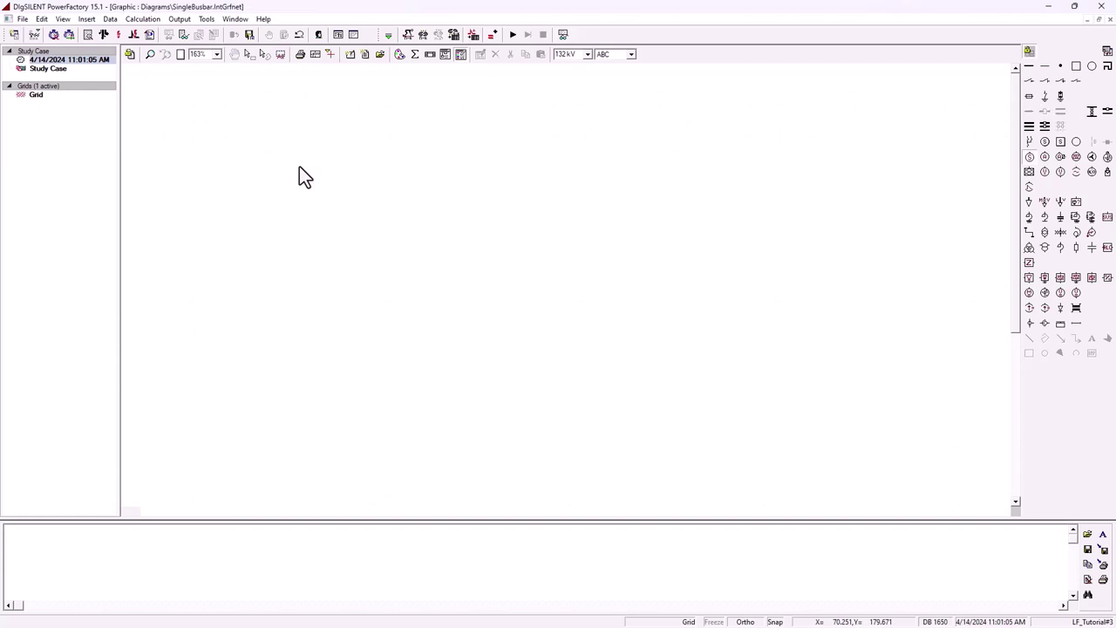
{"action": "left_click", "coordinate": [276, 325]}
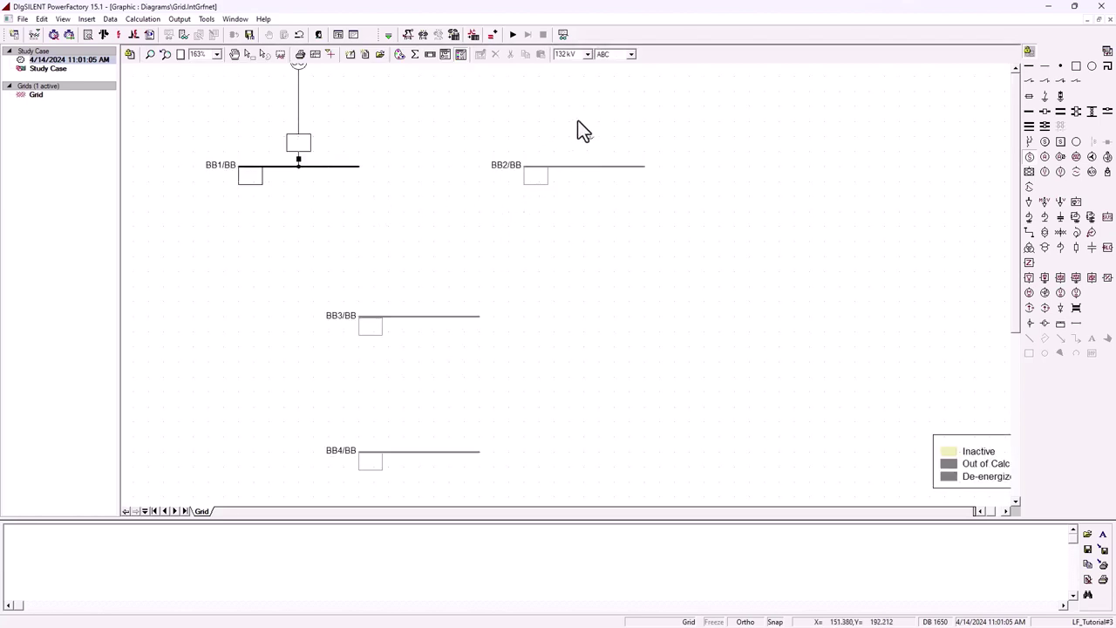
{"action": "left_click", "coordinate": [585, 94]}
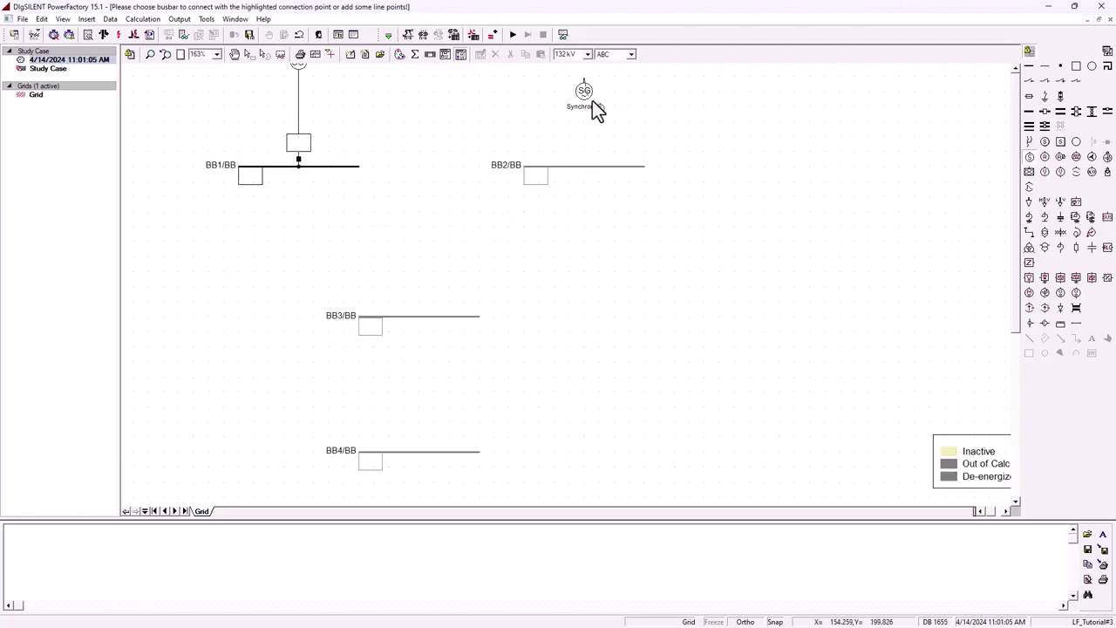
{"action": "left_click", "coordinate": [585, 167]}
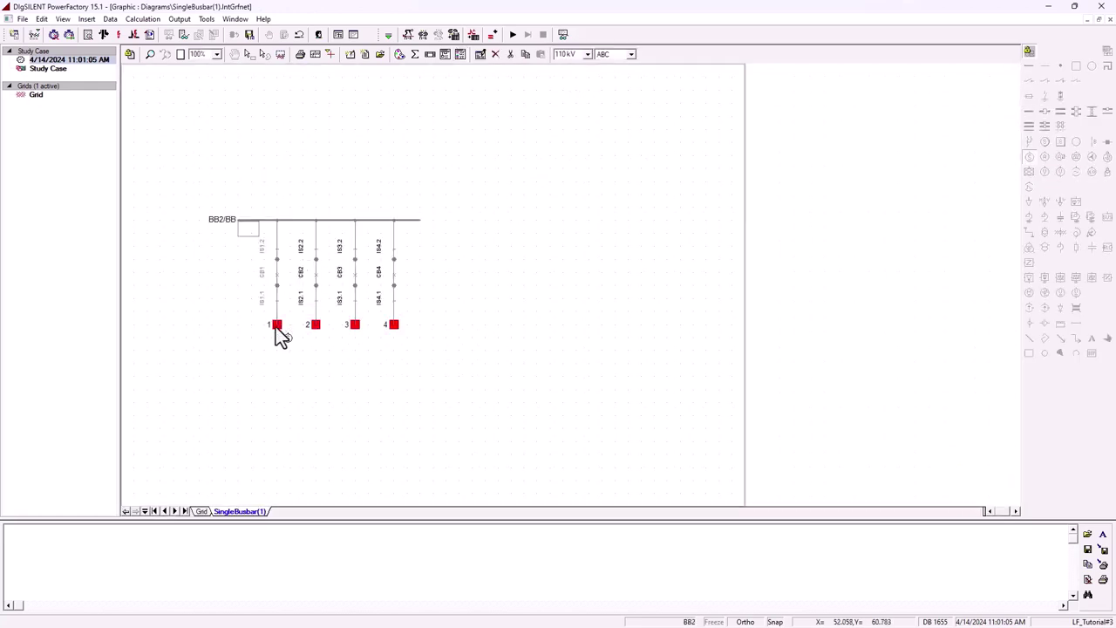
{"action": "left_click", "coordinate": [275, 325]}
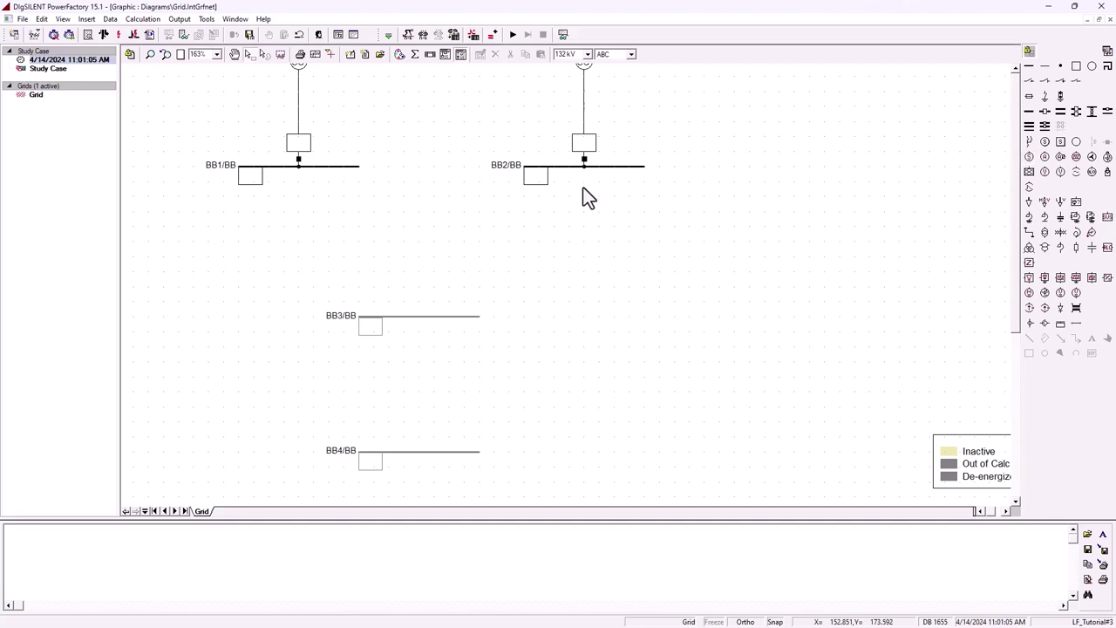
Move both generators down closer to BB1 and BB2 and line them up
{"action": "left_click", "coordinate": [584, 70]}
{"action": "left_click_drag", "start_coordinate": [587, 70], "coordinate": [582, 98]}
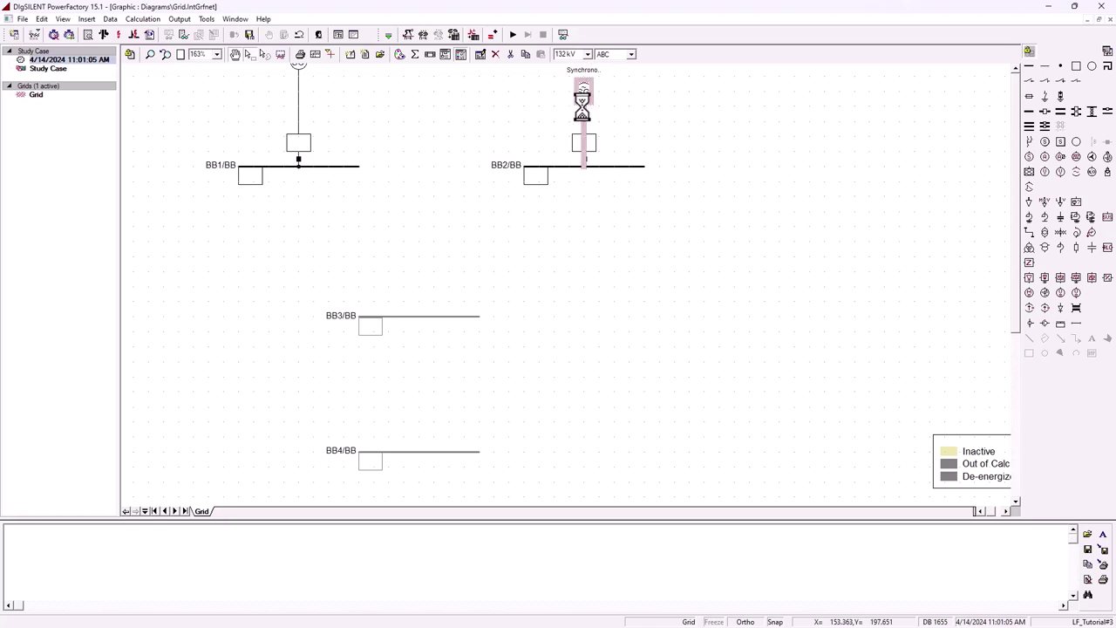
{"action": "left_click", "coordinate": [300, 69]}
{"action": "left_click_drag", "start_coordinate": [300, 69], "coordinate": [295, 106]}
{"action": "left_click", "coordinate": [493, 162]}
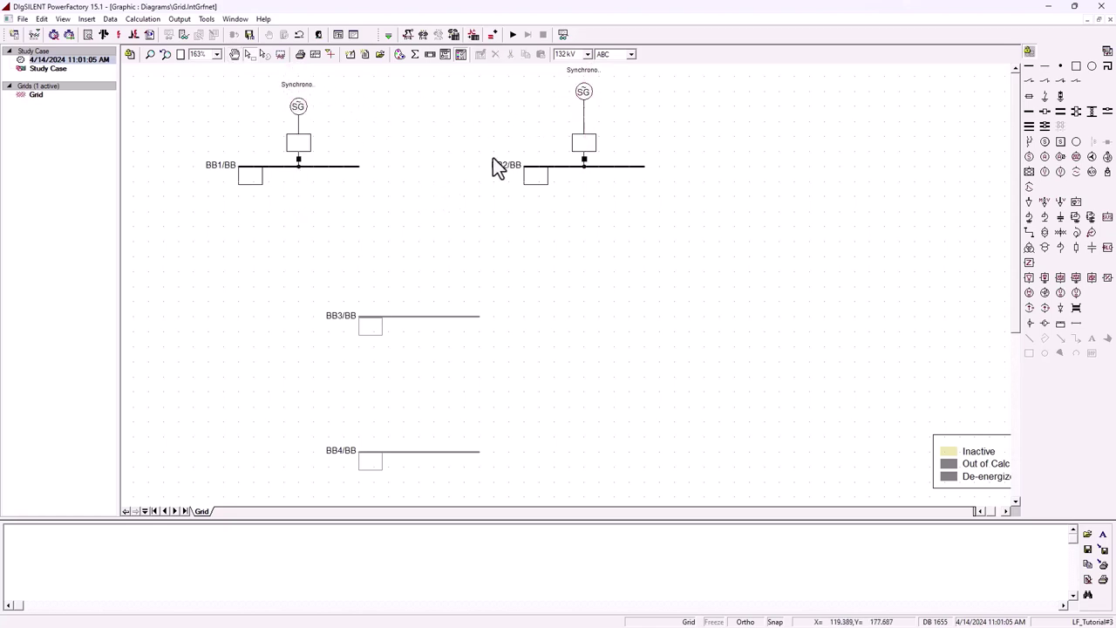
{"action": "left_click", "coordinate": [586, 96]}
{"action": "left_click_drag", "start_coordinate": [586, 92], "coordinate": [583, 105]}
{"action": "left_click", "coordinate": [654, 197]}
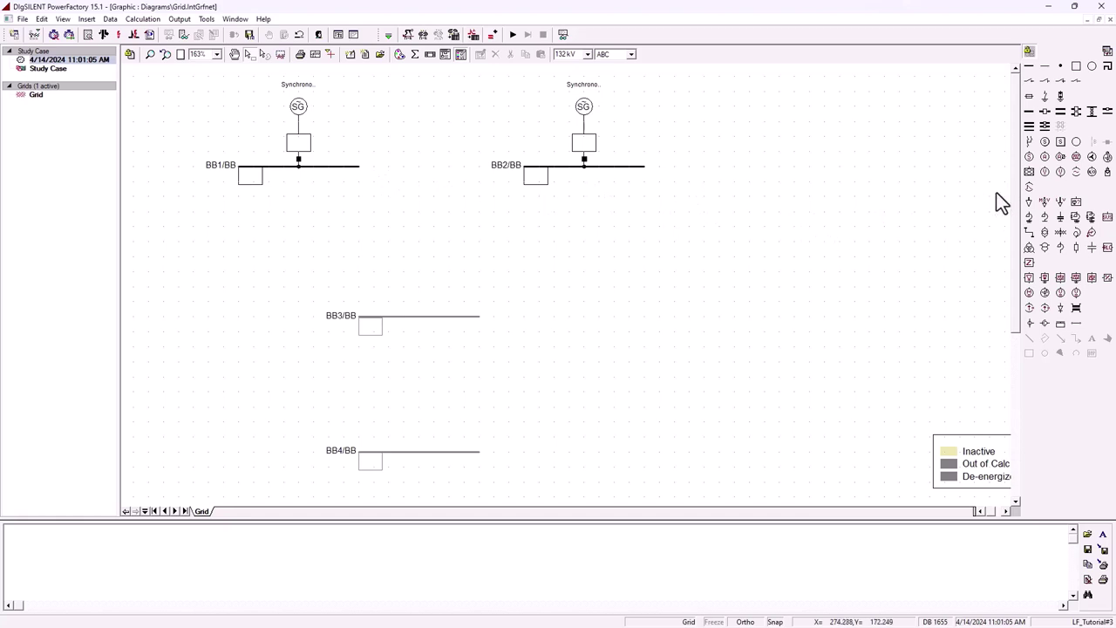
Lengthen BB3 by dragging its right and left ends outward
{"action": "left_click", "coordinate": [480, 319]}
{"action": "left_click_drag", "start_coordinate": [479, 317], "coordinate": [628, 317]}
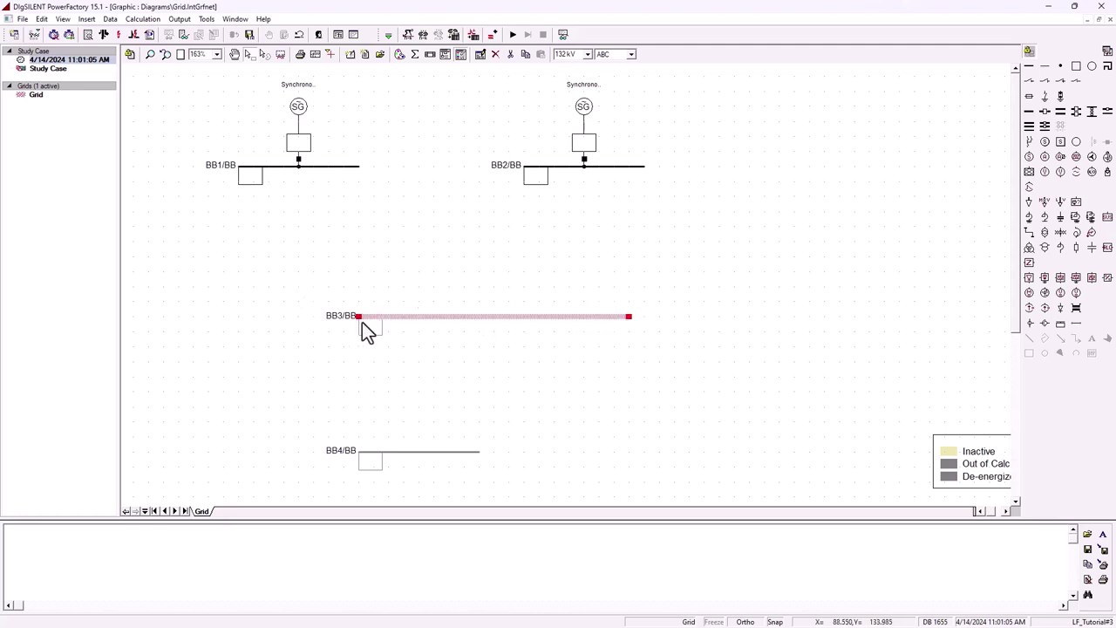
{"action": "left_click_drag", "start_coordinate": [358, 316], "coordinate": [344, 317]}
{"action": "left_click_drag", "start_coordinate": [266, 317], "coordinate": [243, 317]}
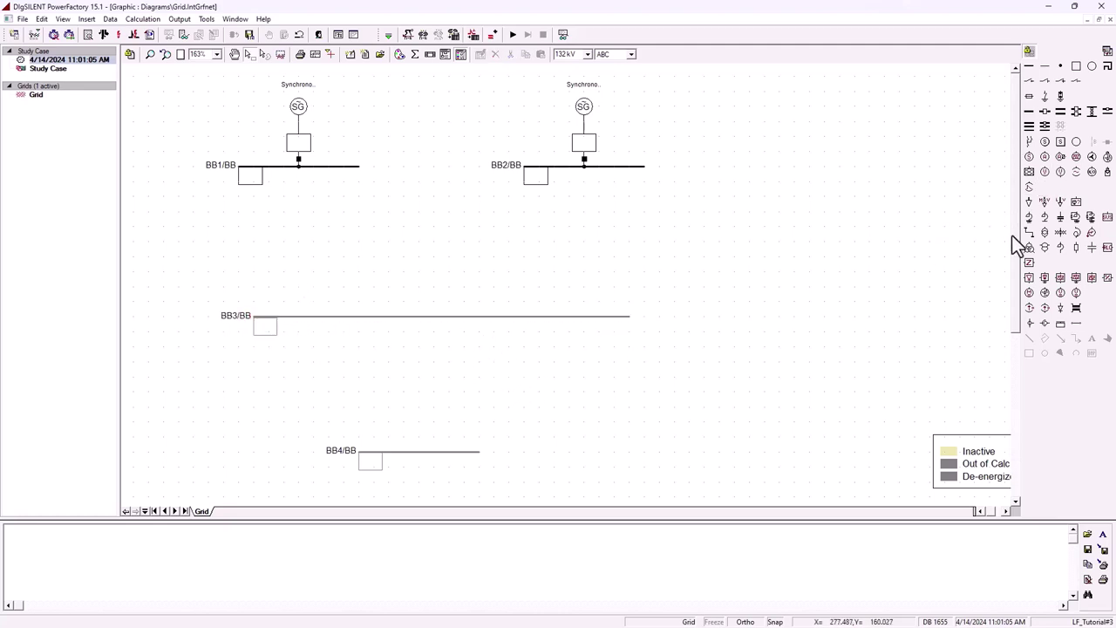
Connect BB1 and BB2 to BB3's first and second feeders with two-winding transformers
{"action": "left_click", "coordinate": [1047, 234]}
{"action": "double_click", "coordinate": [304, 177]}
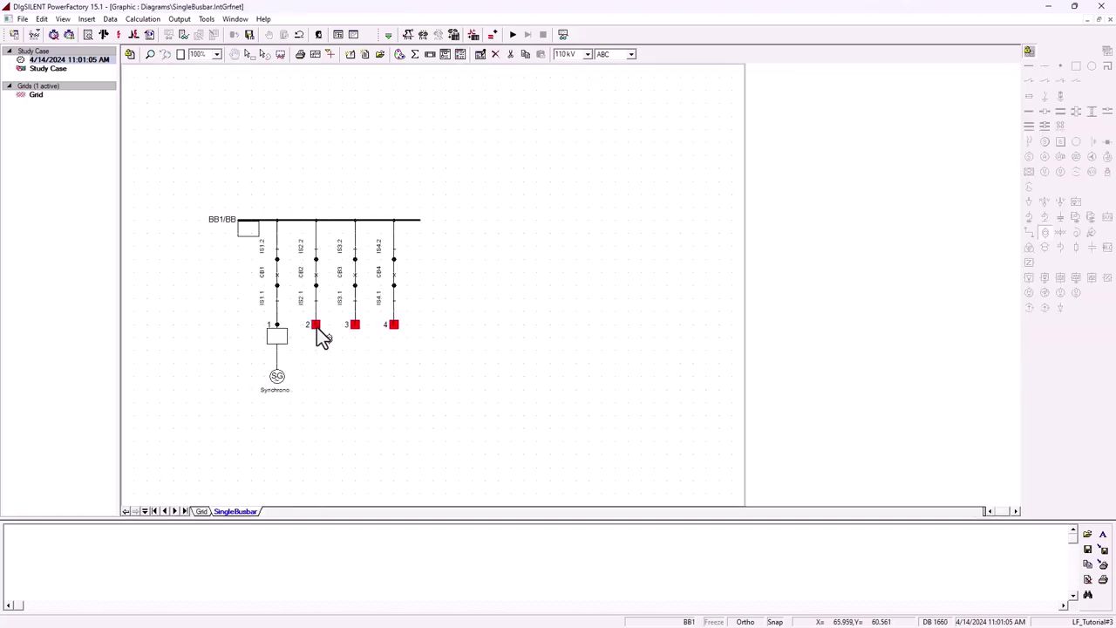
{"action": "left_click", "coordinate": [316, 324]}
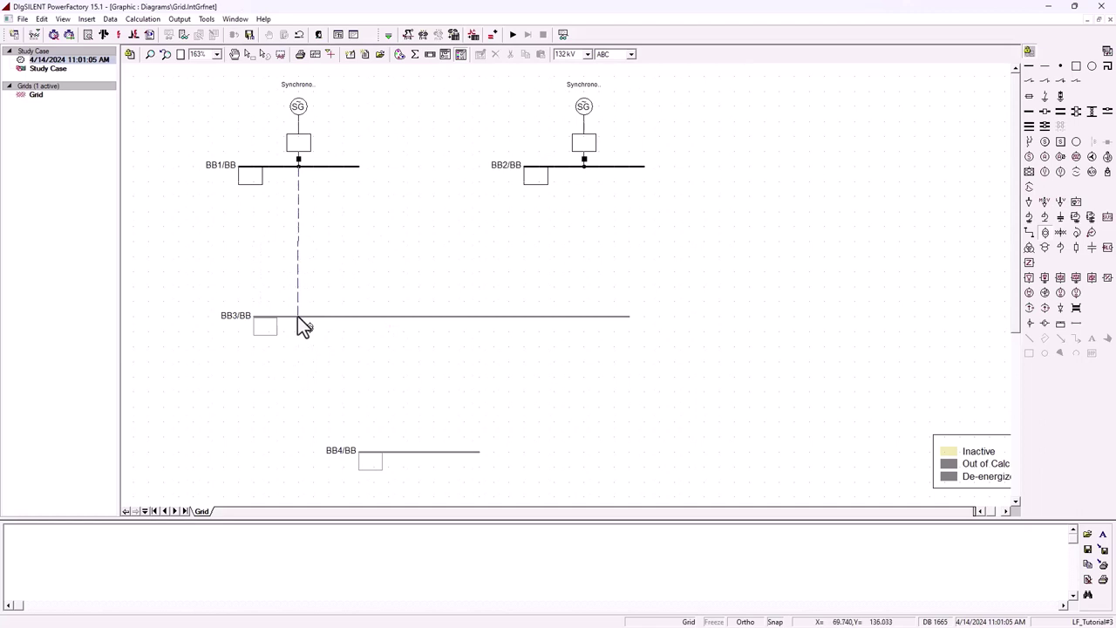
{"action": "left_click", "coordinate": [318, 322]}
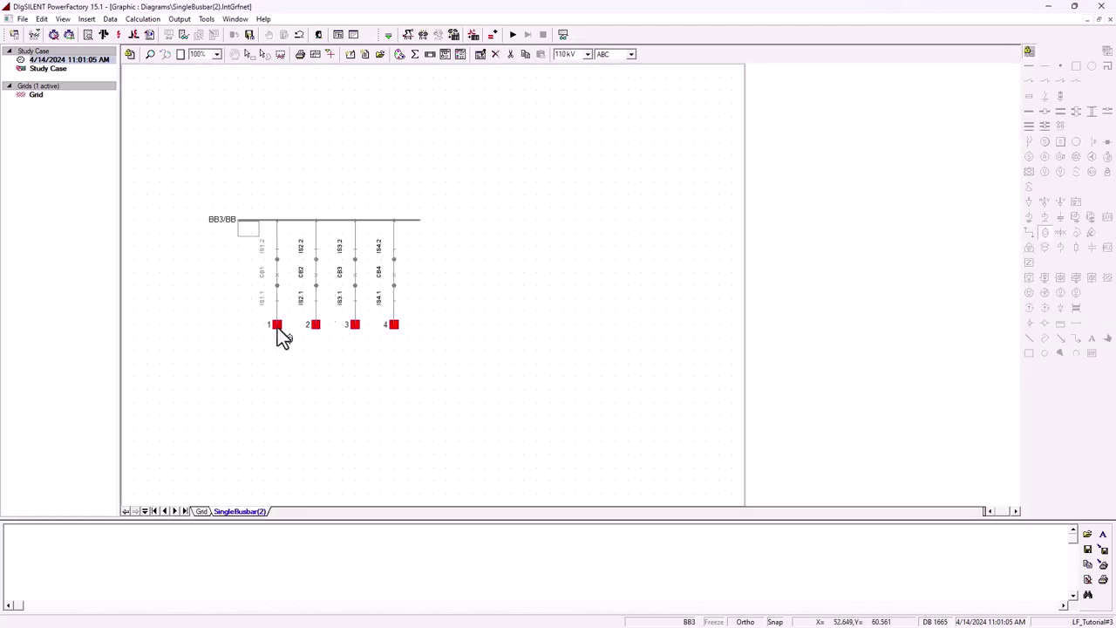
{"action": "left_click", "coordinate": [278, 327]}
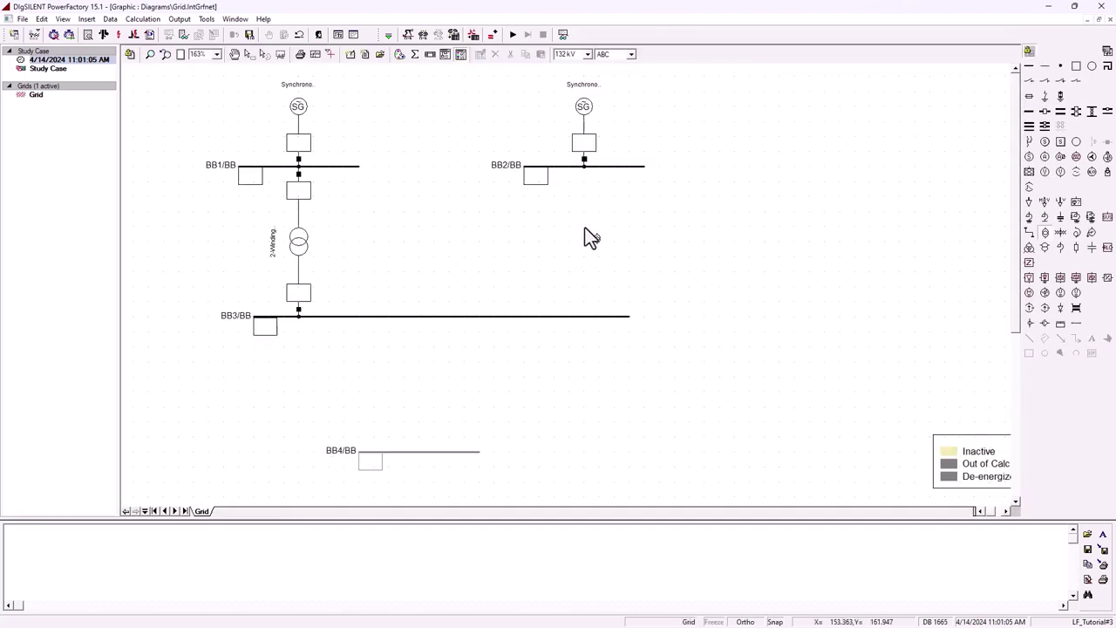
{"action": "double_click", "coordinate": [586, 168]}
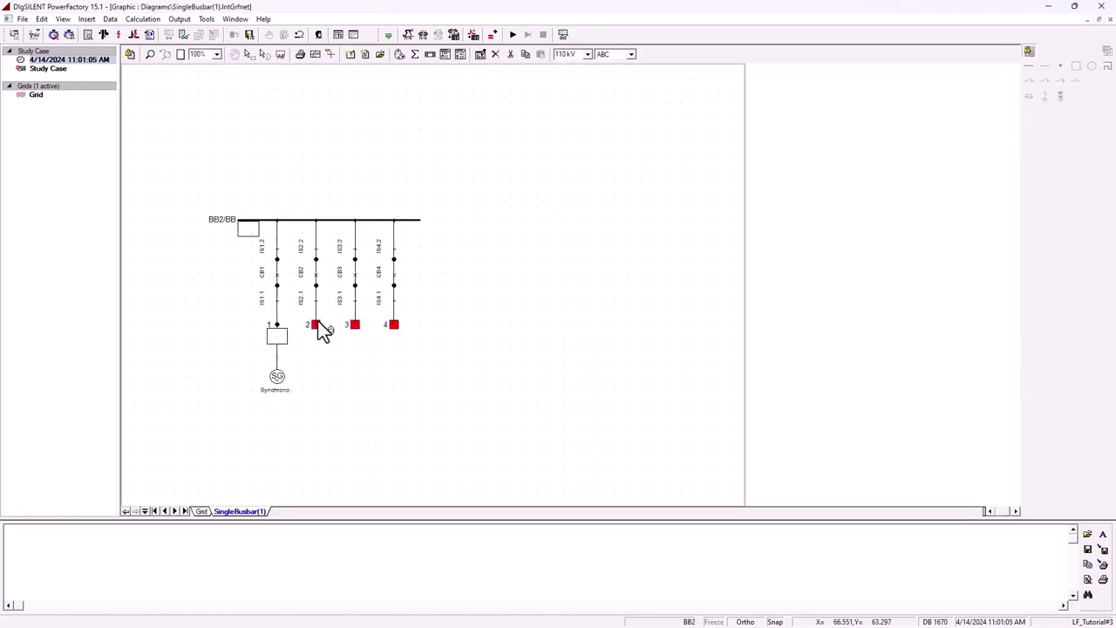
{"action": "left_click", "coordinate": [318, 329]}
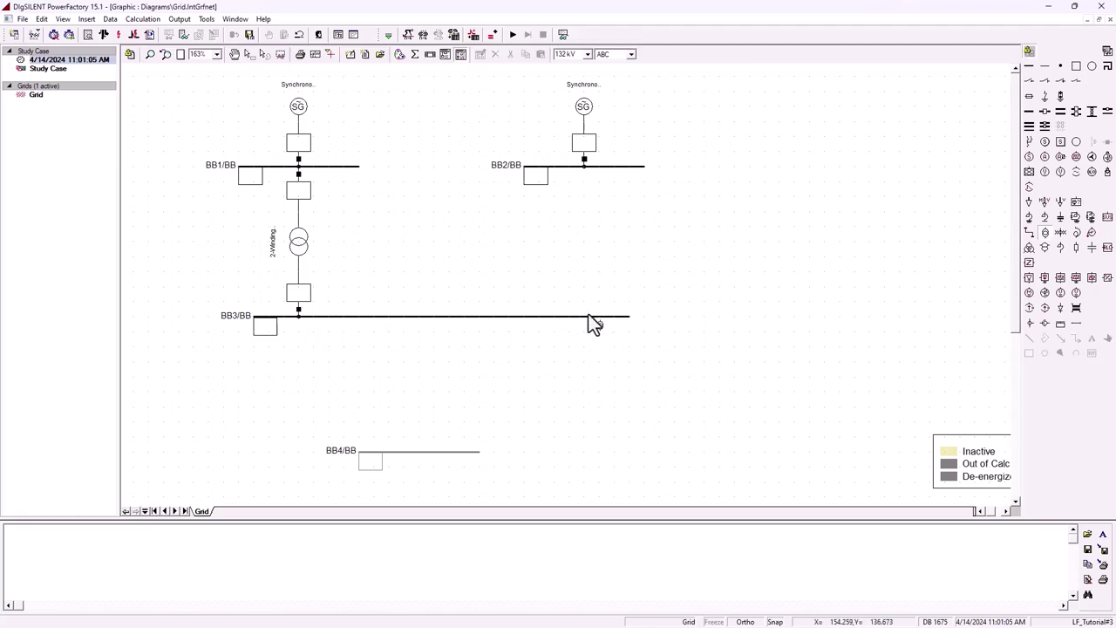
{"action": "left_click", "coordinate": [590, 328]}
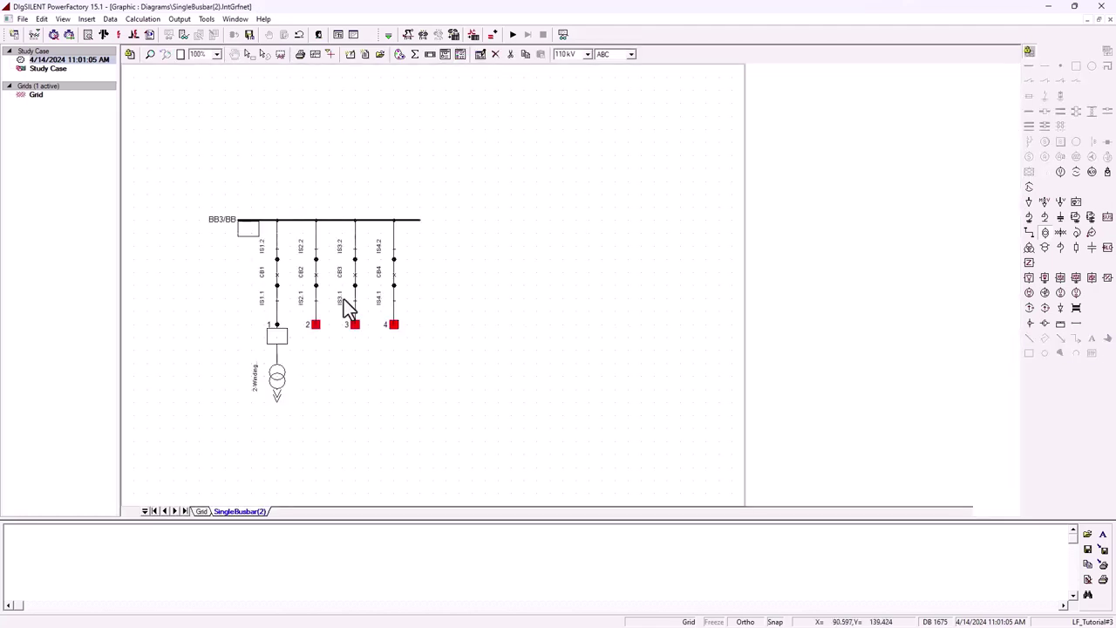
{"action": "left_click", "coordinate": [319, 328]}
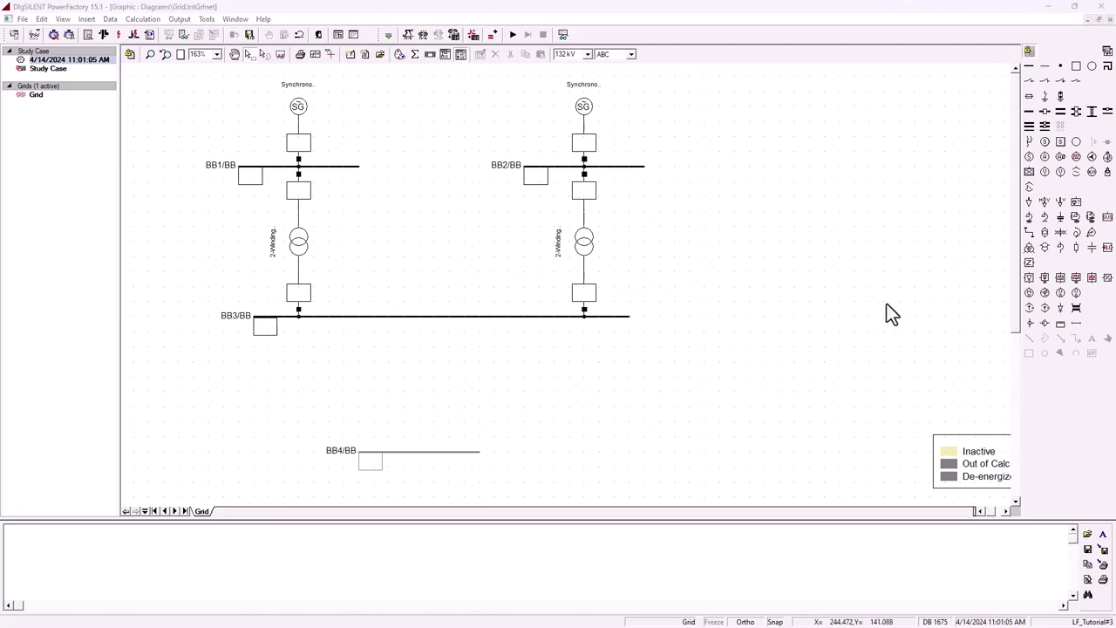
Draw a line from BB3 terminal 3 to BB4 terminal 1, then return to the Tutorial 3 sketch
{"action": "left_click", "coordinate": [1029, 234]}
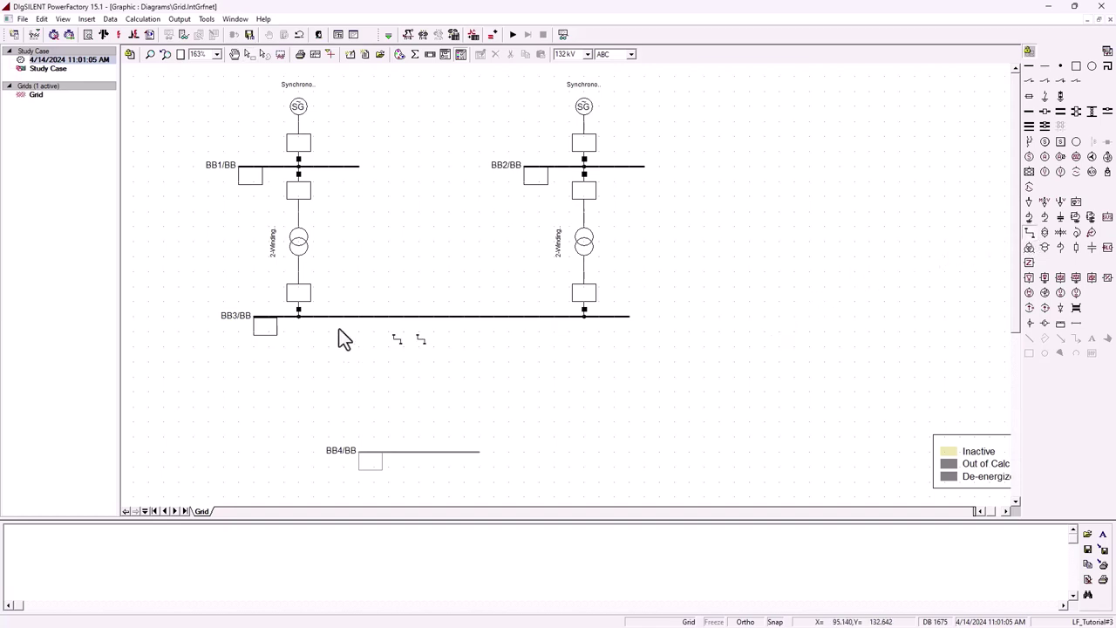
{"action": "left_click", "coordinate": [419, 319]}
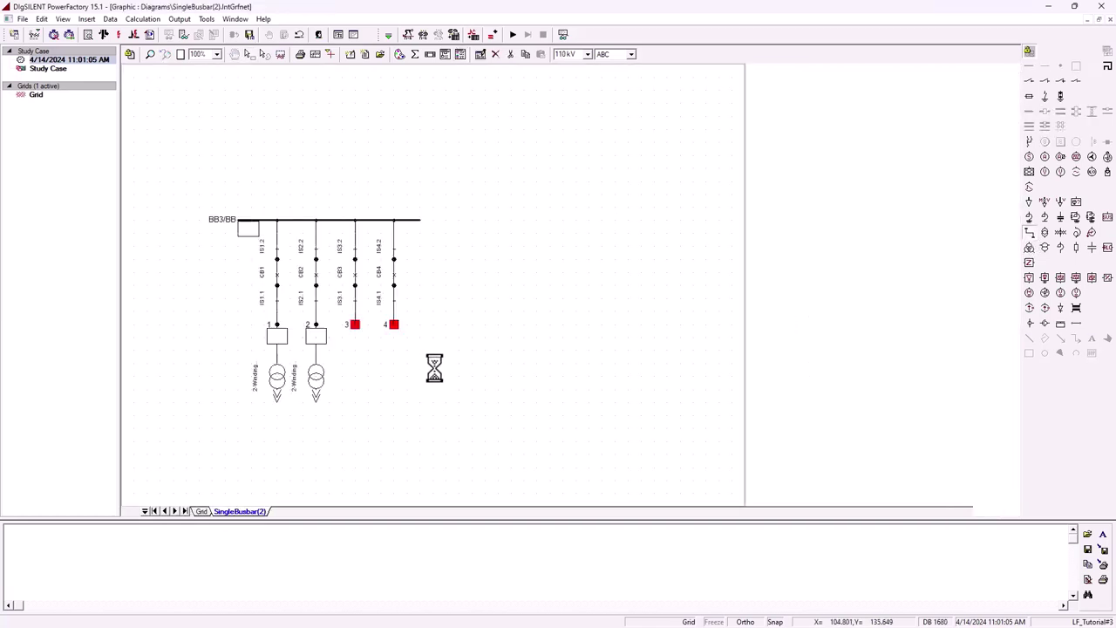
{"action": "left_click", "coordinate": [354, 332]}
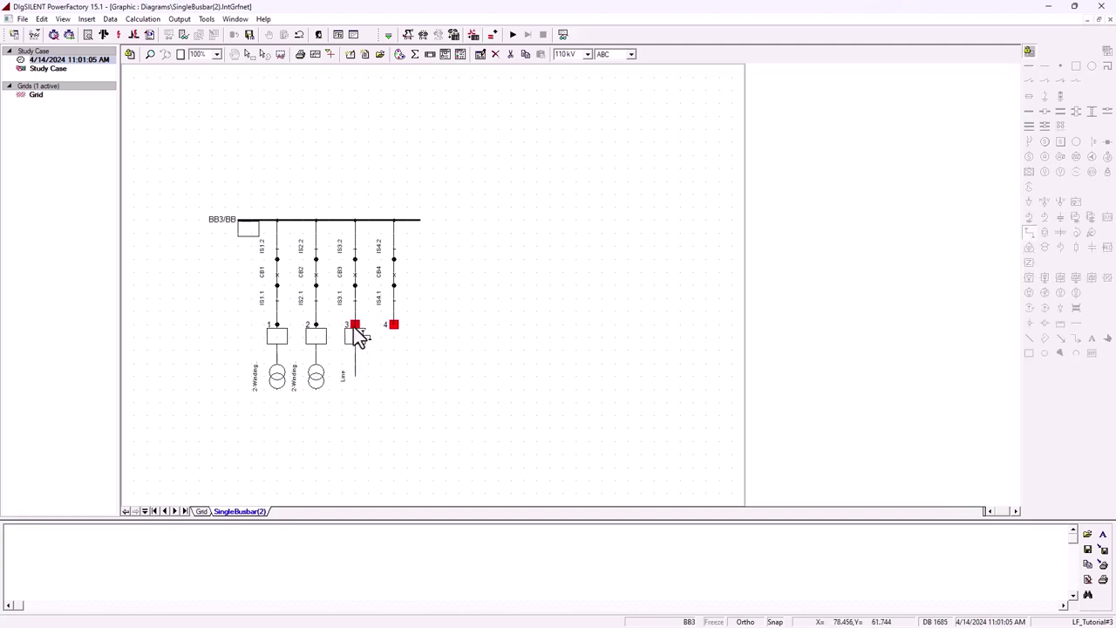
{"action": "left_click", "coordinate": [443, 375]}
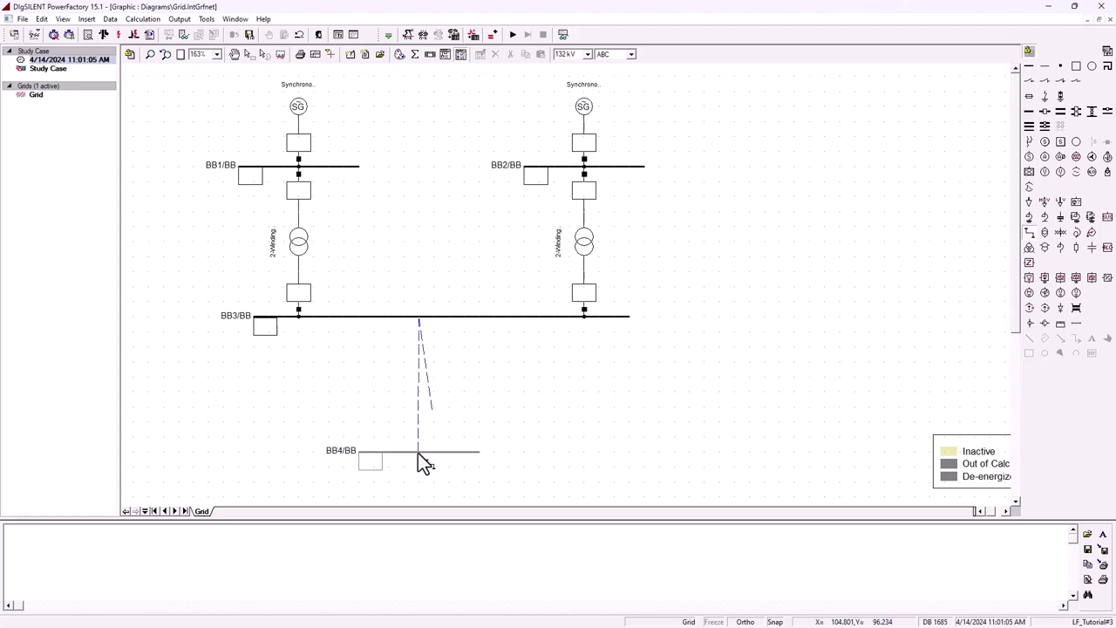
{"action": "left_click", "coordinate": [419, 454]}
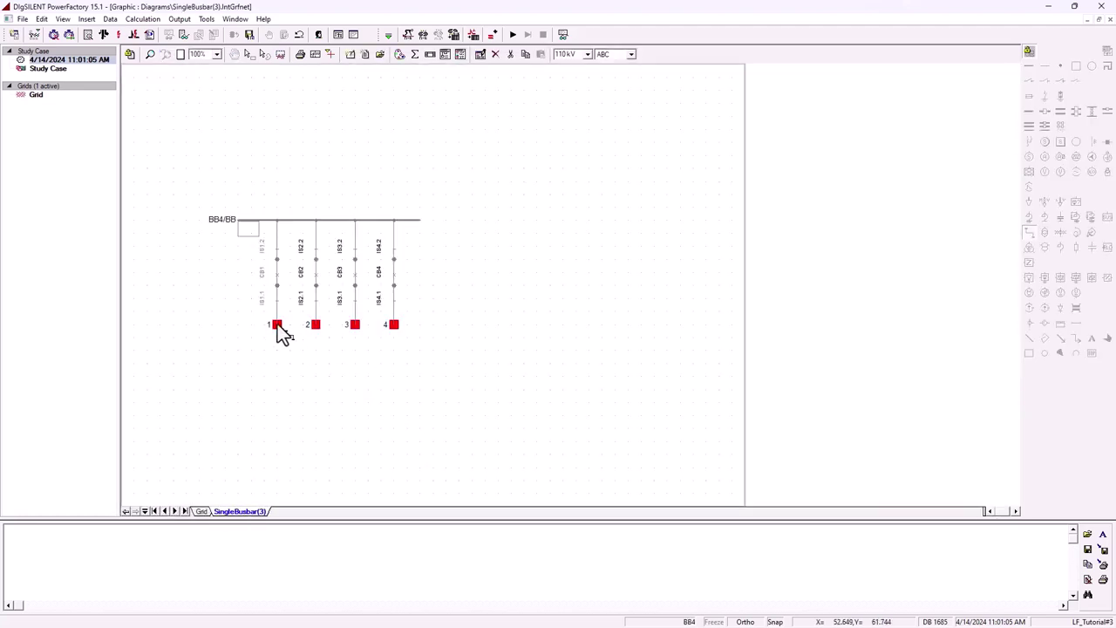
{"action": "left_click", "coordinate": [279, 330]}
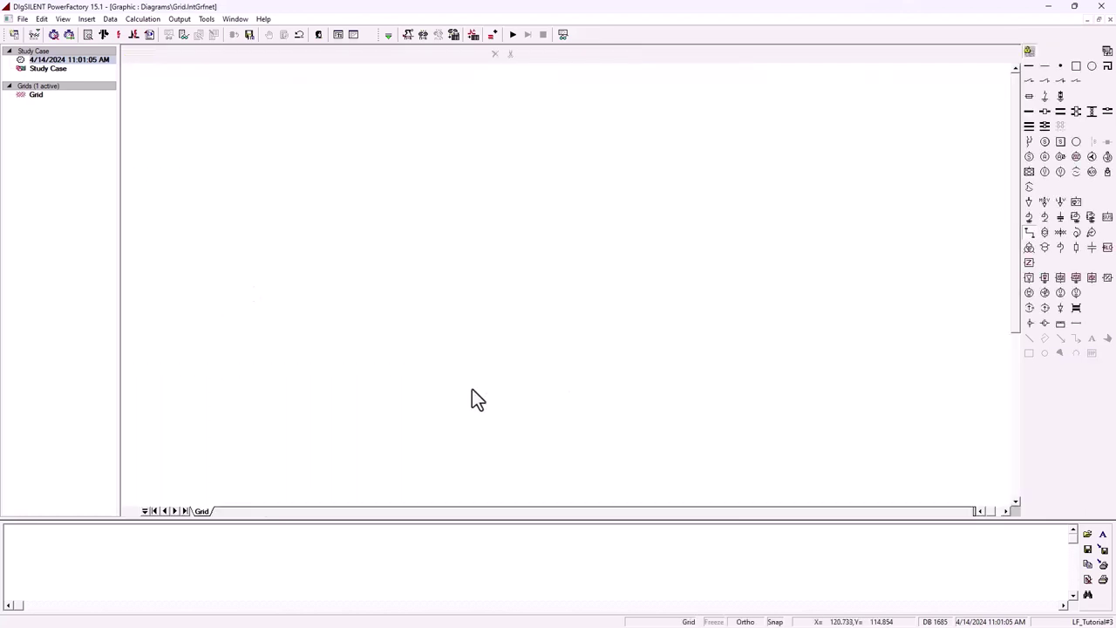
{"action": "key", "text": "Escape"}
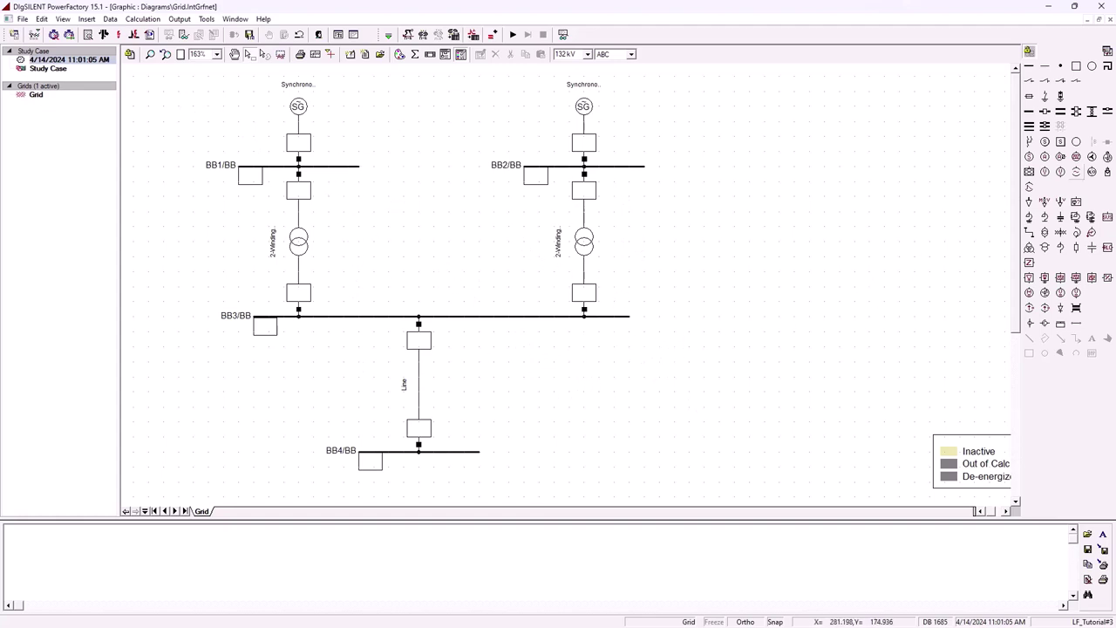
{"action": "key", "text": "alt+Tab"}
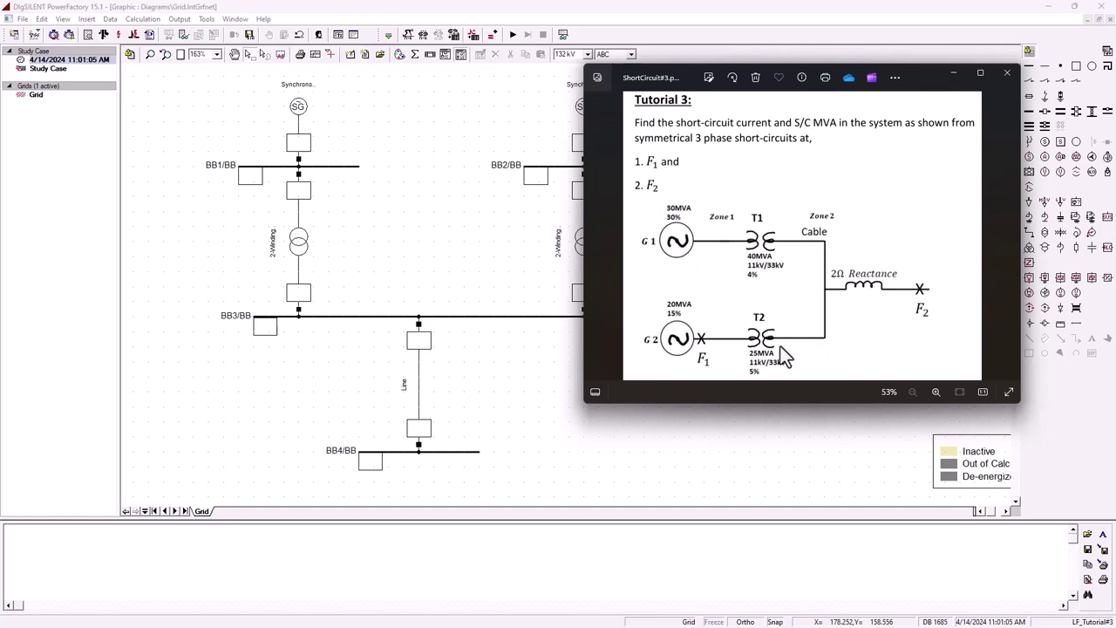
{"action": "left_click", "coordinate": [444, 247]}
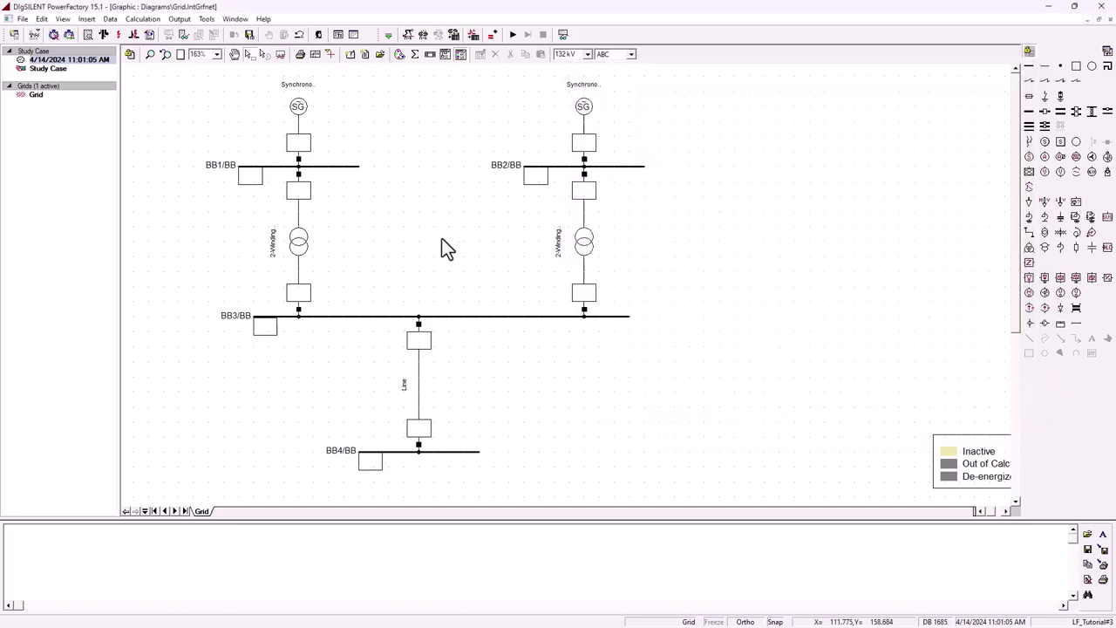